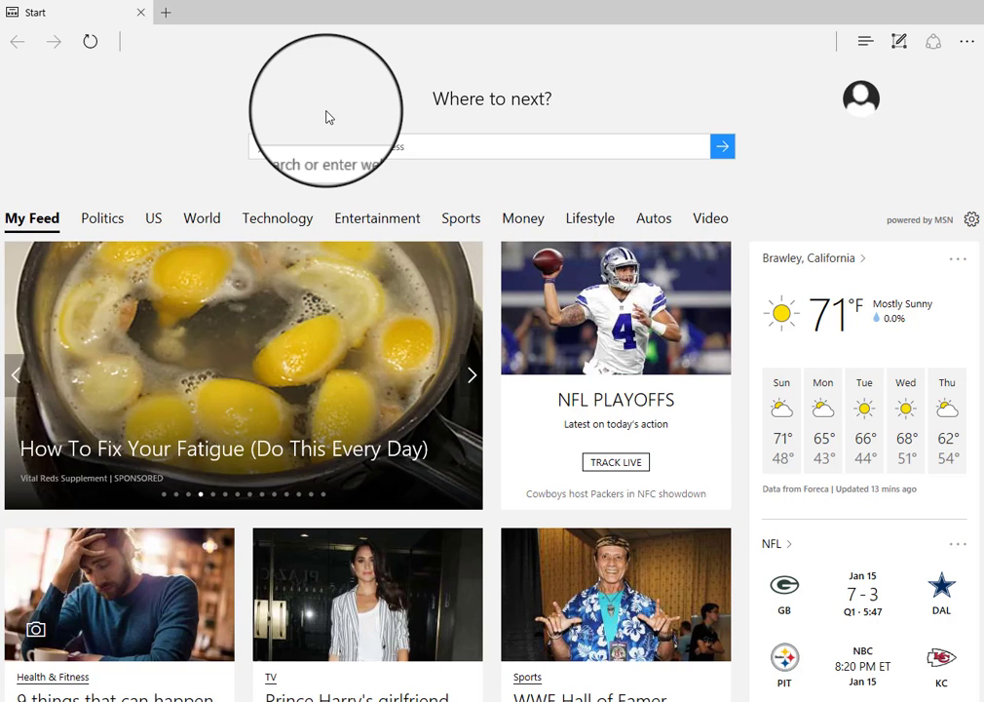
- Go to outlook.com from the Edge Start page address box to reach the Outlook Mail inbox
{"action": "left_click", "coordinate": [325, 145]}
{"action": "type", "text": "outl"}
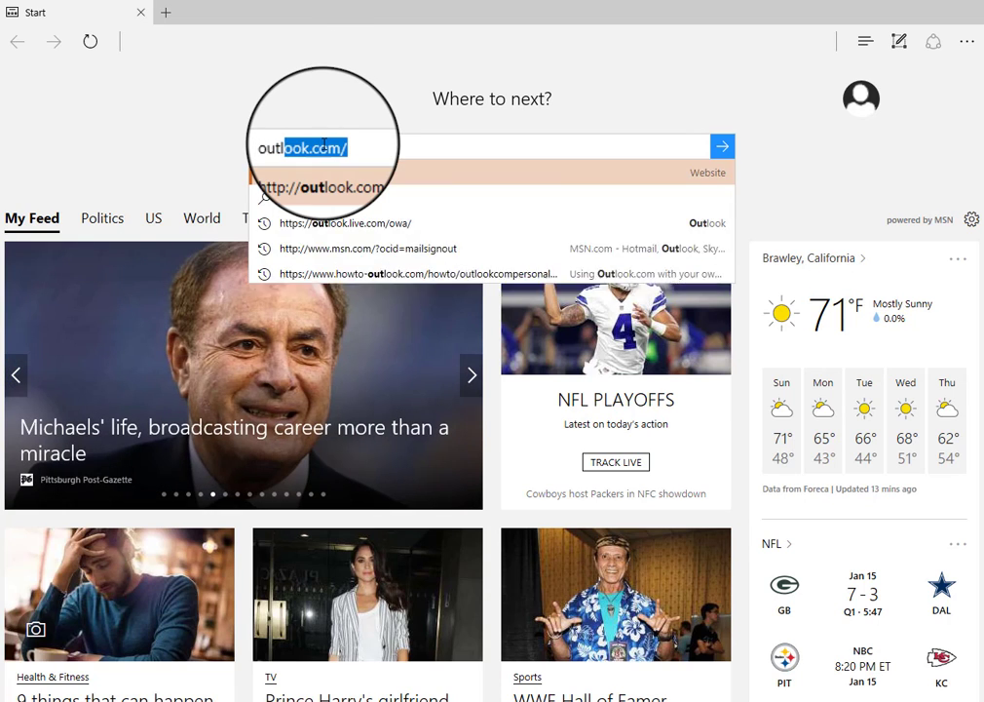
{"action": "type", "text": "ook."}
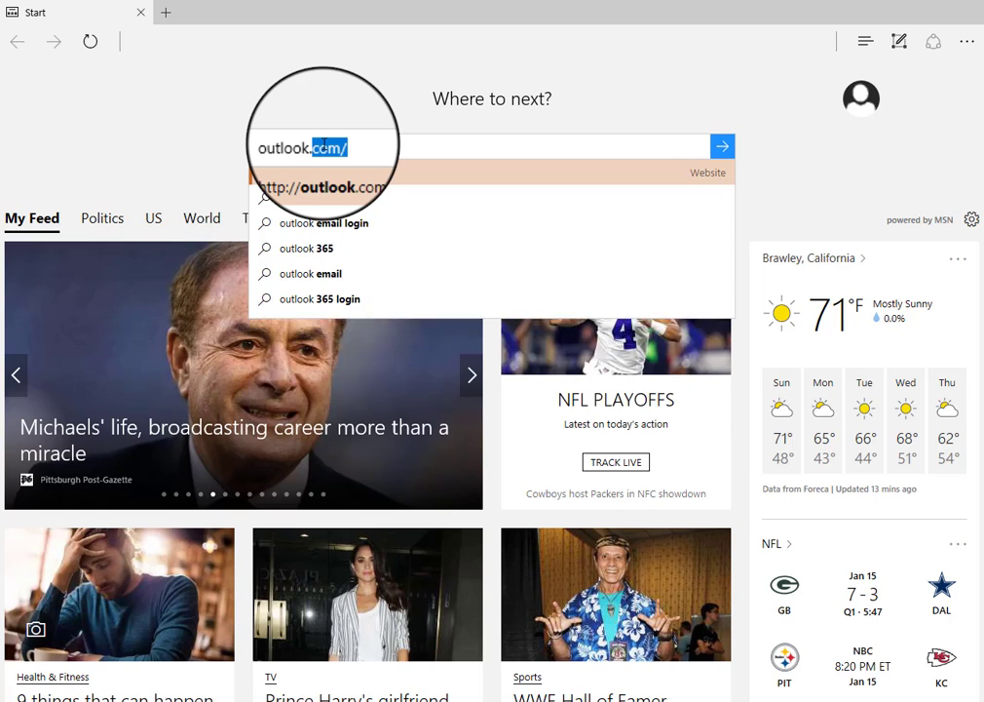
{"action": "key", "text": "Return"}
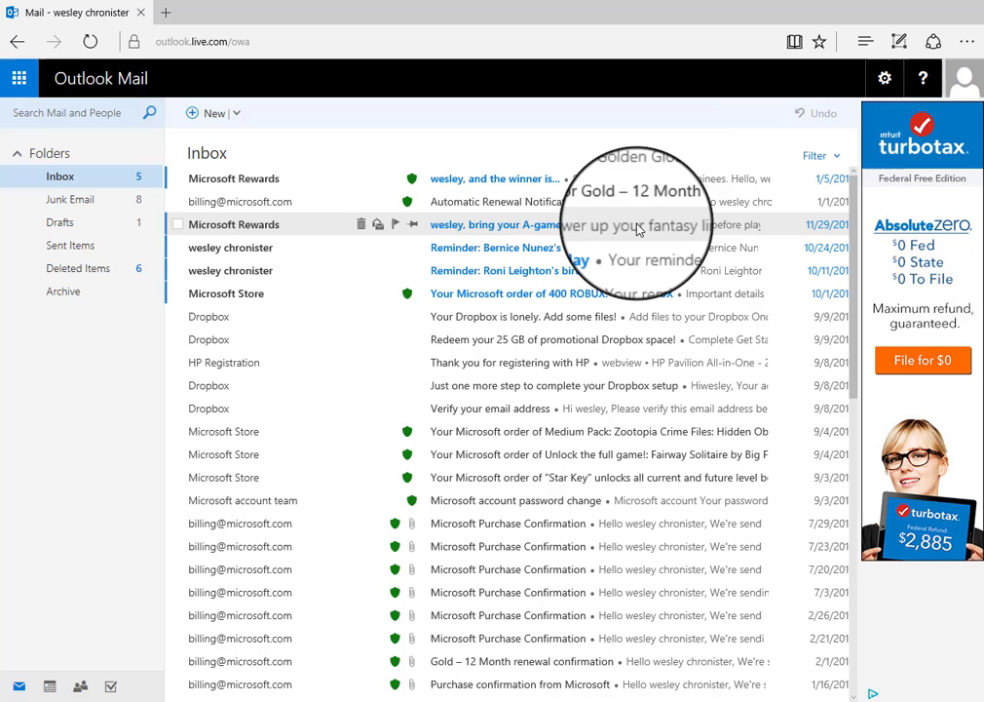
- Glance at Edge's more-options menu, then sign out of Outlook from the profile avatar menu
{"action": "left_click", "coordinate": [968, 44]}
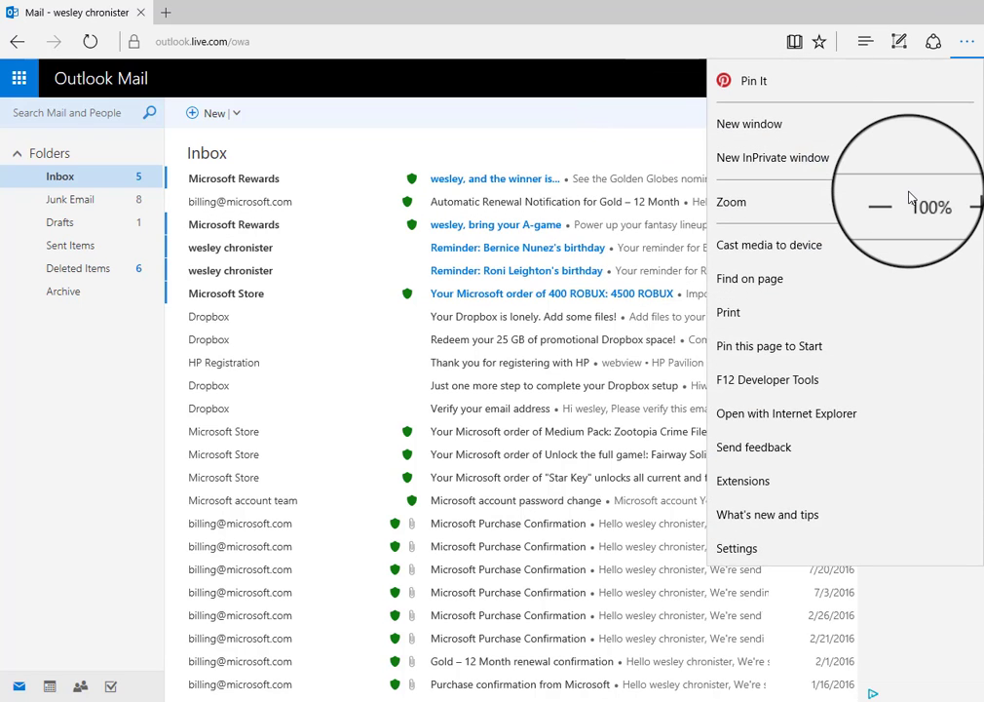
{"action": "left_click", "coordinate": [560, 81]}
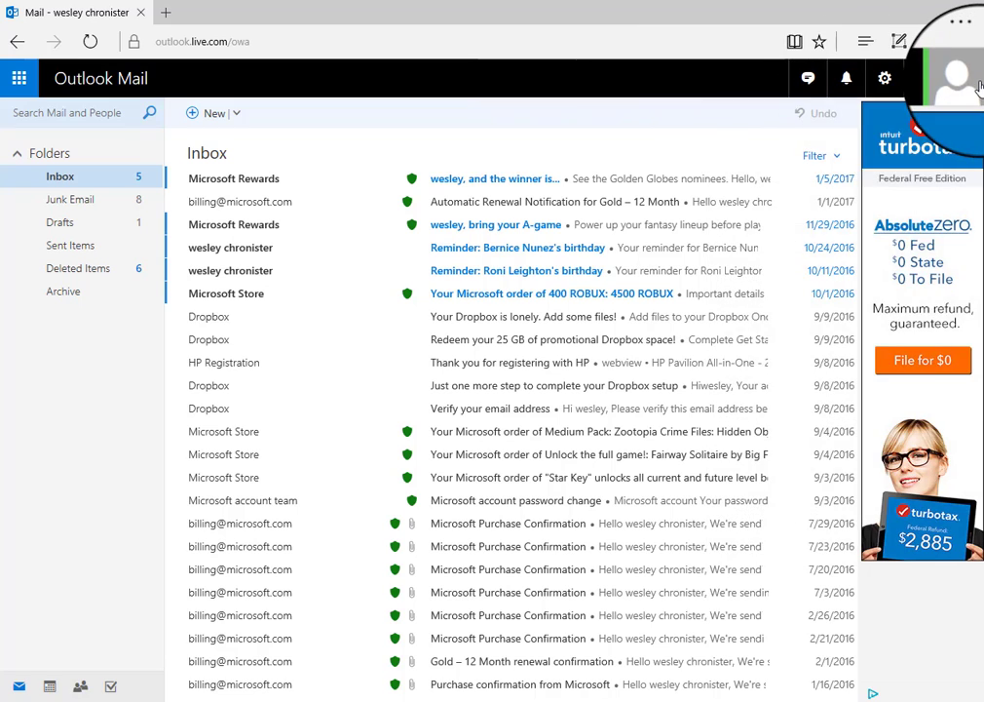
{"action": "left_click", "coordinate": [980, 85]}
{"action": "left_click", "coordinate": [765, 391]}
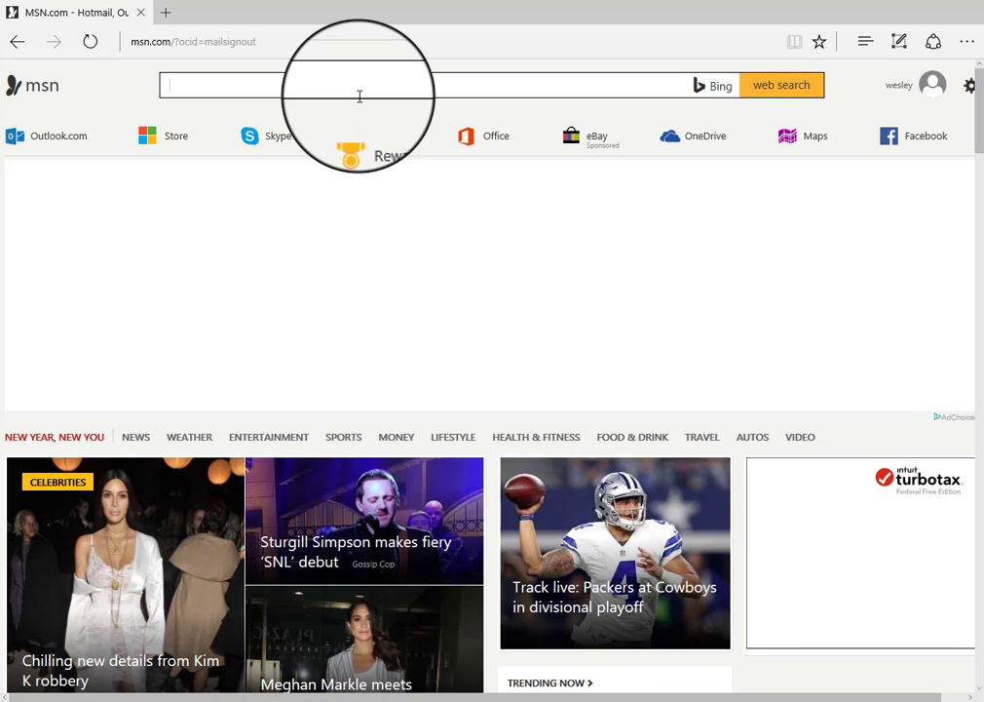
- Search Bing for outlook.com from MSN and open the Outlook.com Official Site result
{"action": "left_click", "coordinate": [360, 96]}
{"action": "type", "text": "out"}
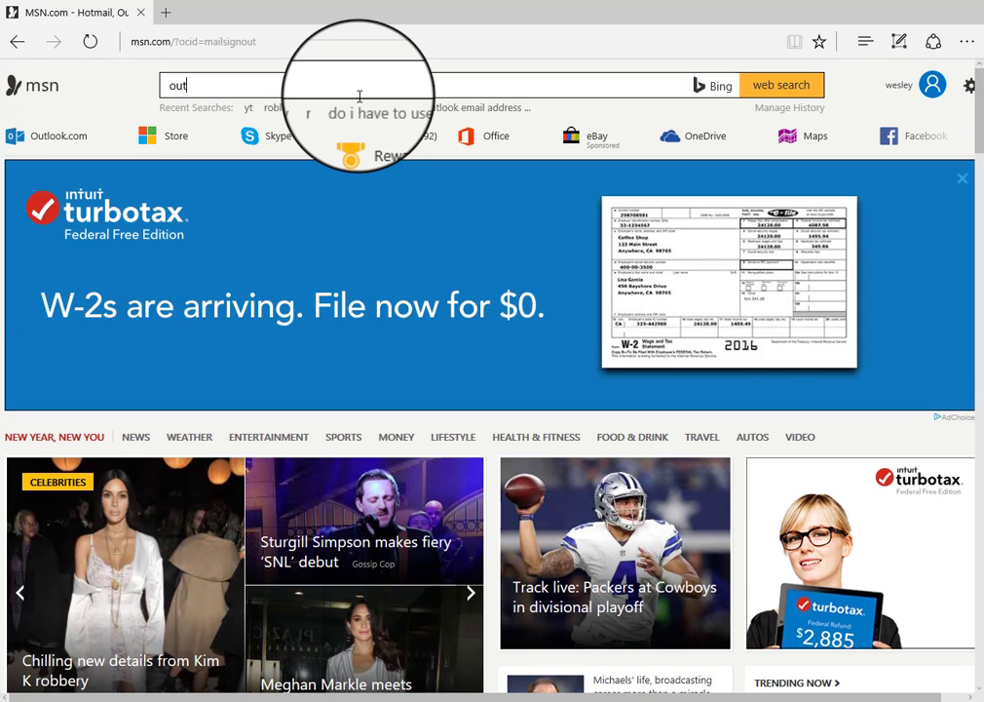
{"action": "type", "text": "look.co"}
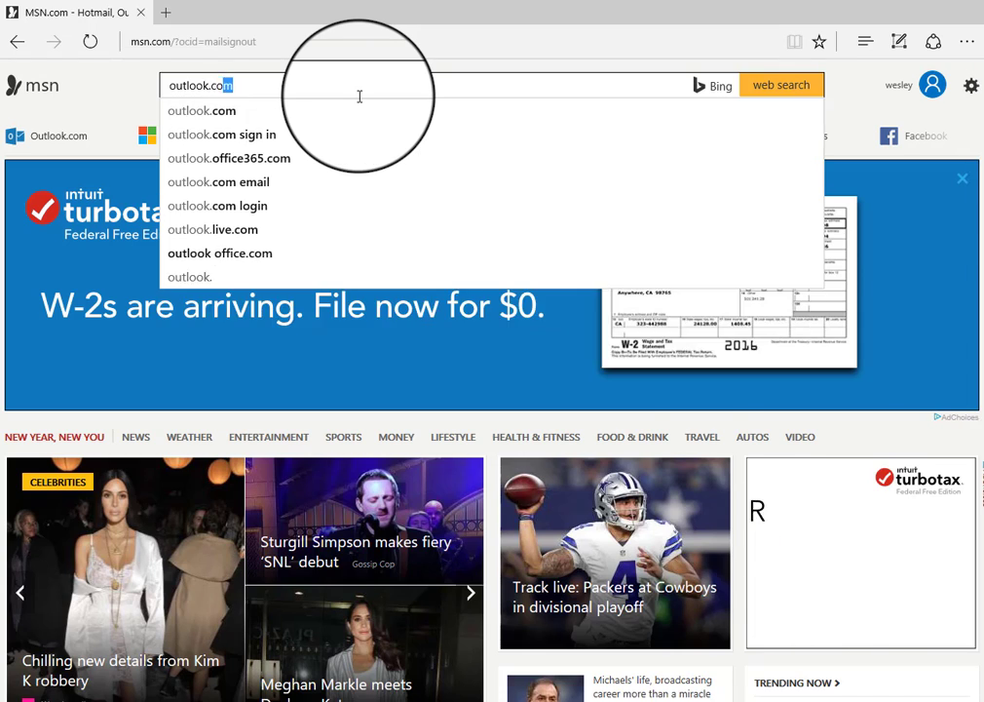
{"action": "key", "text": "Return"}
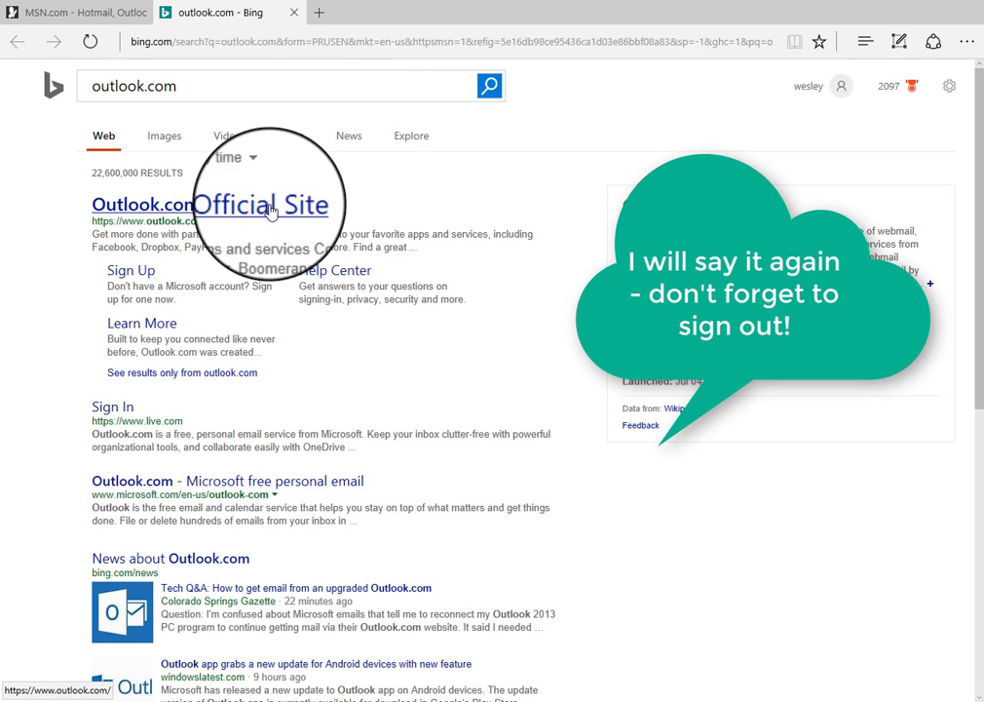
{"action": "left_click", "coordinate": [276, 206]}
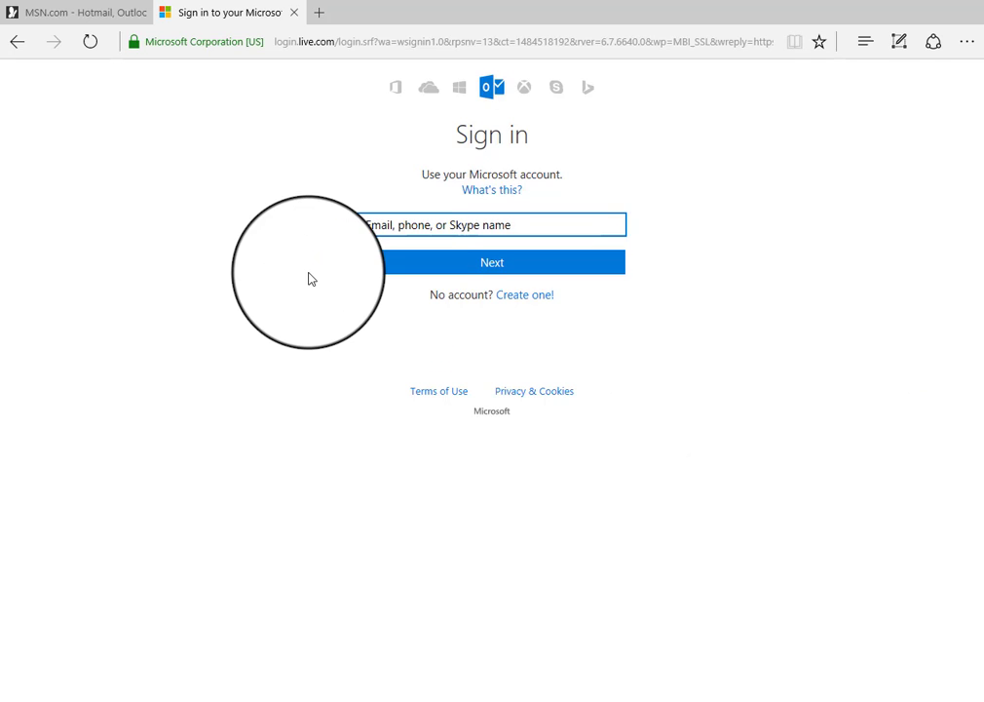
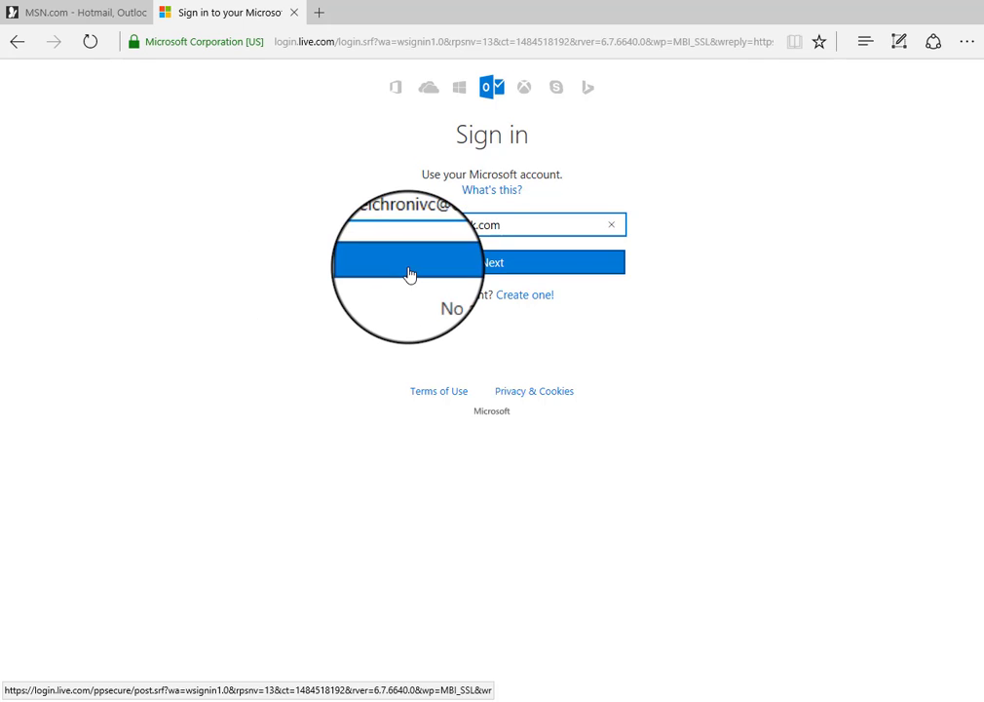
- Sign in on the Microsoft account page with the account's e-mail address and password
{"action": "left_click", "coordinate": [410, 274]}
{"action": "type", "text": "p"}
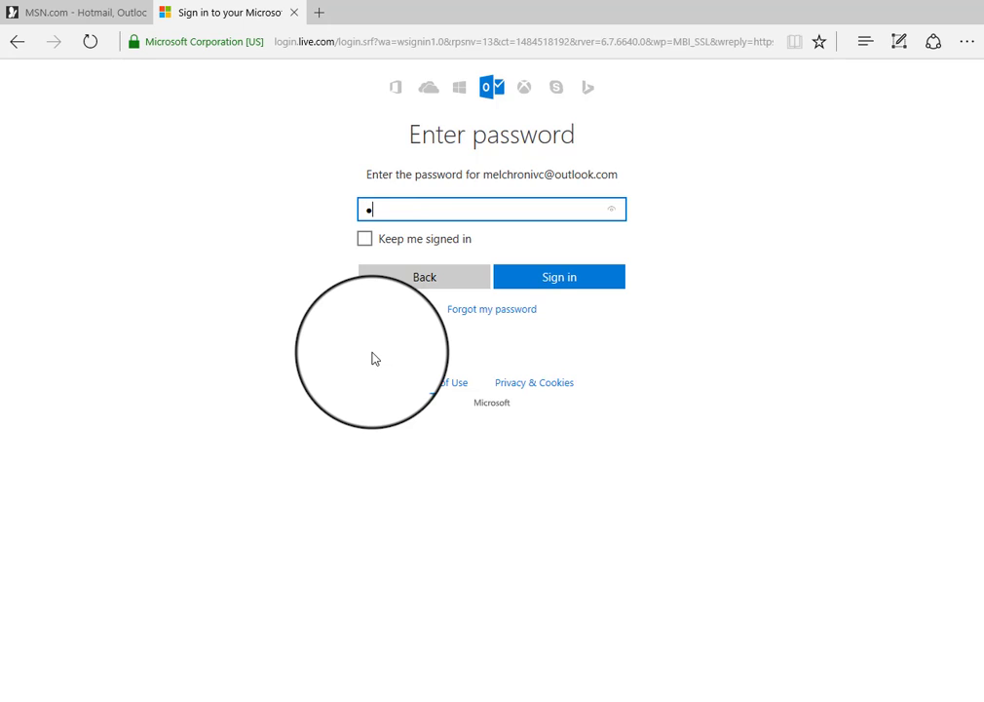
{"action": "type", "text": "assword"}
{"action": "left_click", "coordinate": [562, 282]}
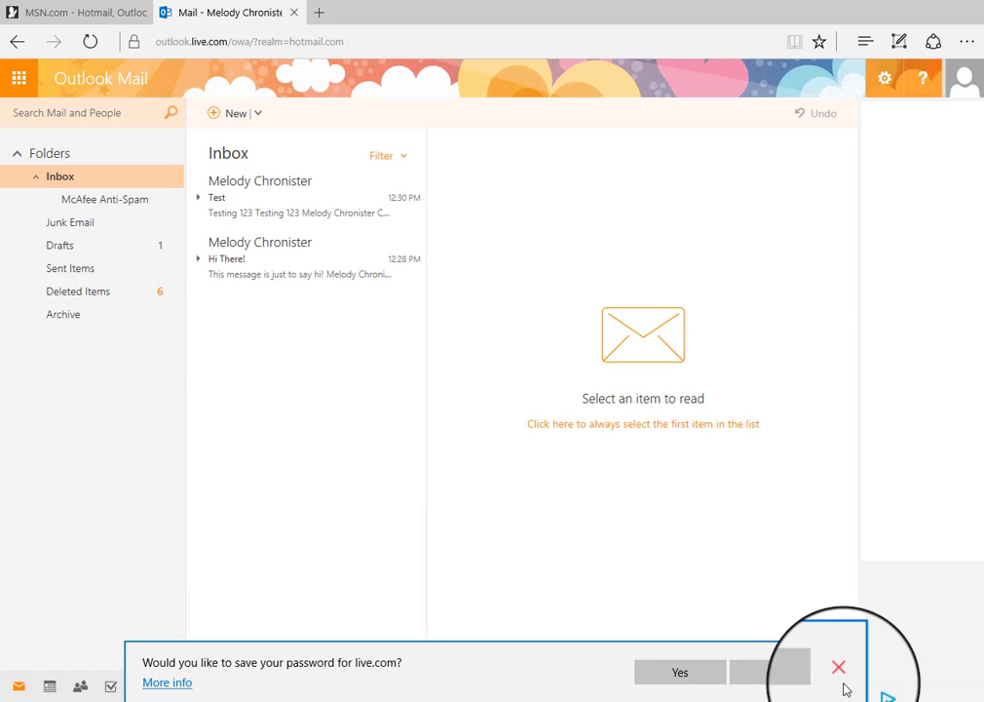
- Dismiss Edge's save-password prompt
{"action": "left_click", "coordinate": [840, 670]}
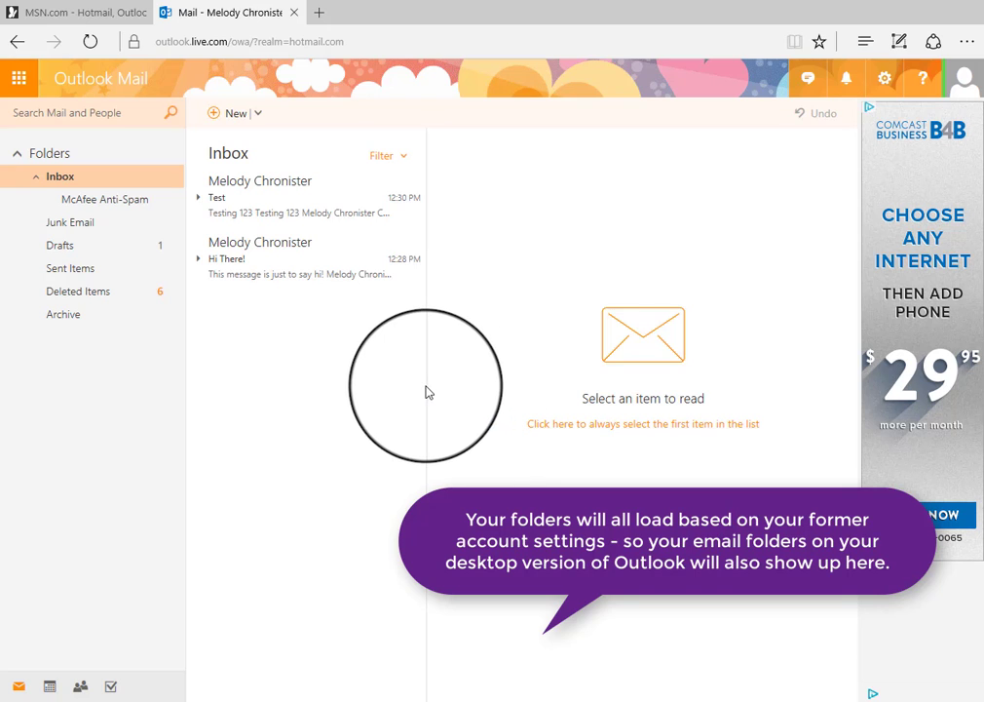
{"action": "left_click_drag", "start_coordinate": [431, 384], "coordinate": [550, 390]}
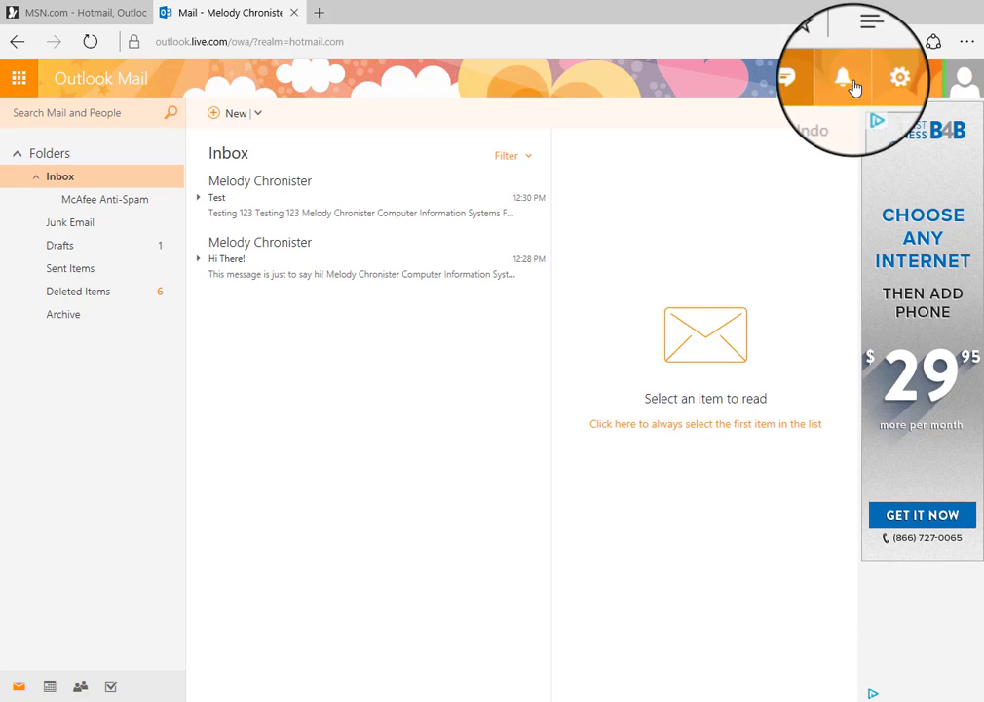
- Open the gear menu listing Automatic replies, Connected accounts, Options and other mail settings
{"action": "left_click", "coordinate": [885, 82]}
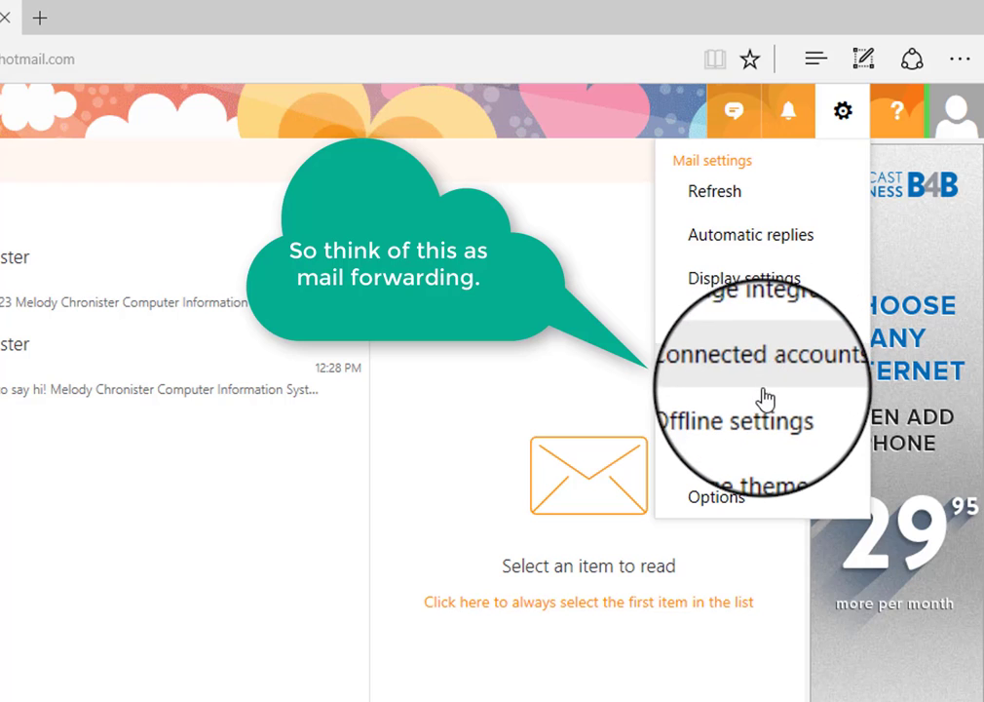
- Choose the Lego theme under Change theme and save it with OK
{"action": "left_click", "coordinate": [798, 461]}
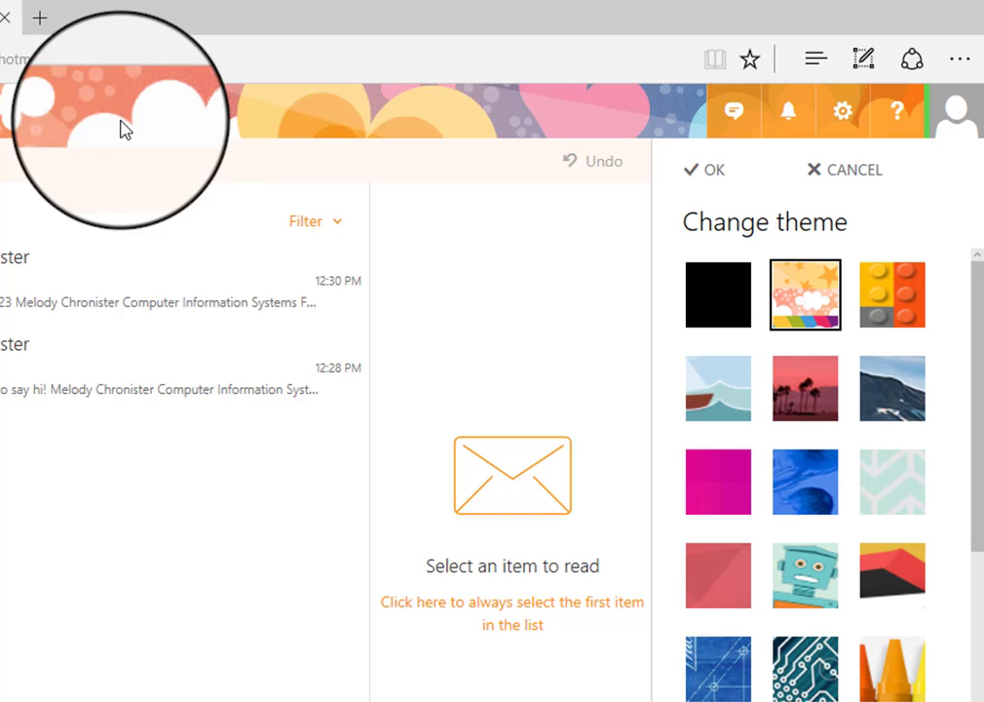
{"action": "left_click", "coordinate": [904, 297]}
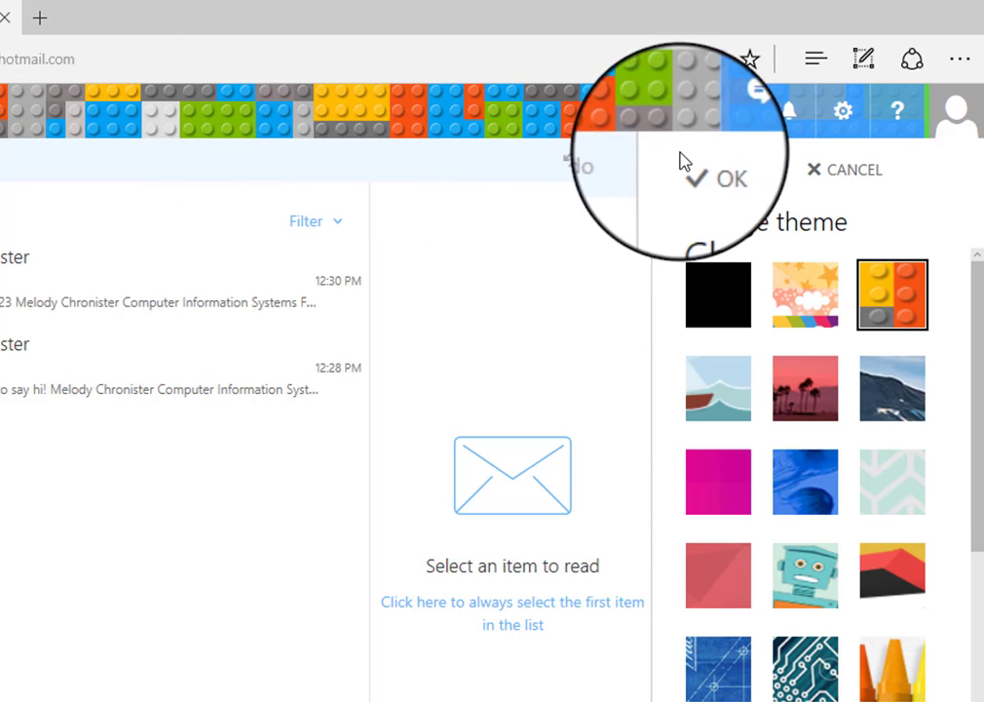
{"action": "left_click", "coordinate": [704, 170]}
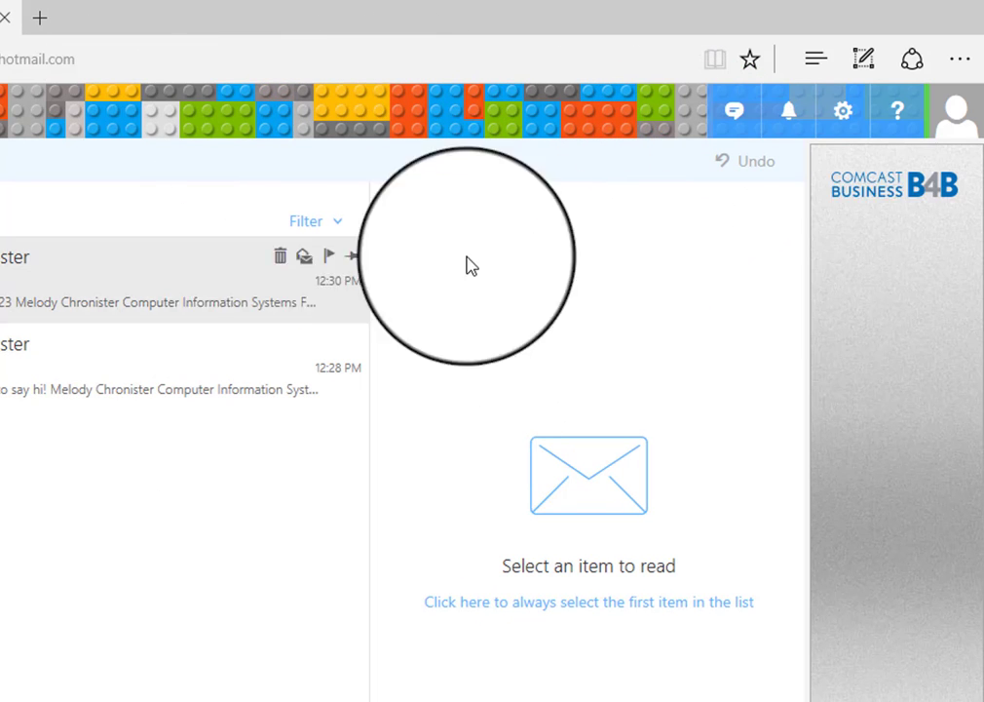
{"action": "left_click", "coordinate": [843, 111]}
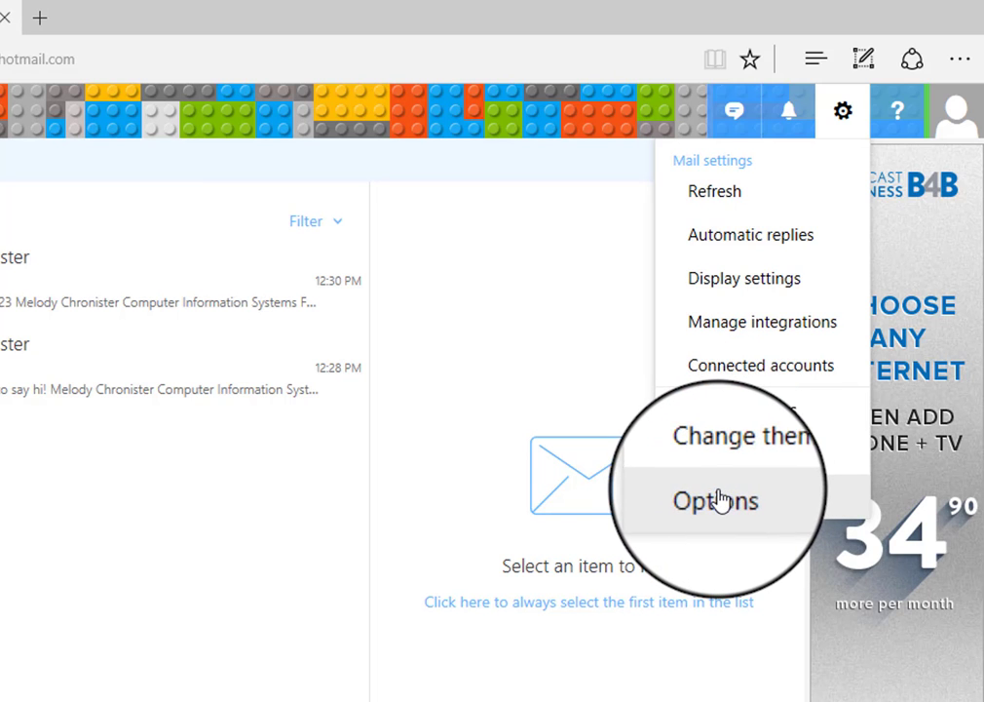
- Browse the General Options pages: Email signature, Link preview, then Message format (HTML, Calibri 12)
{"action": "left_click", "coordinate": [736, 495]}
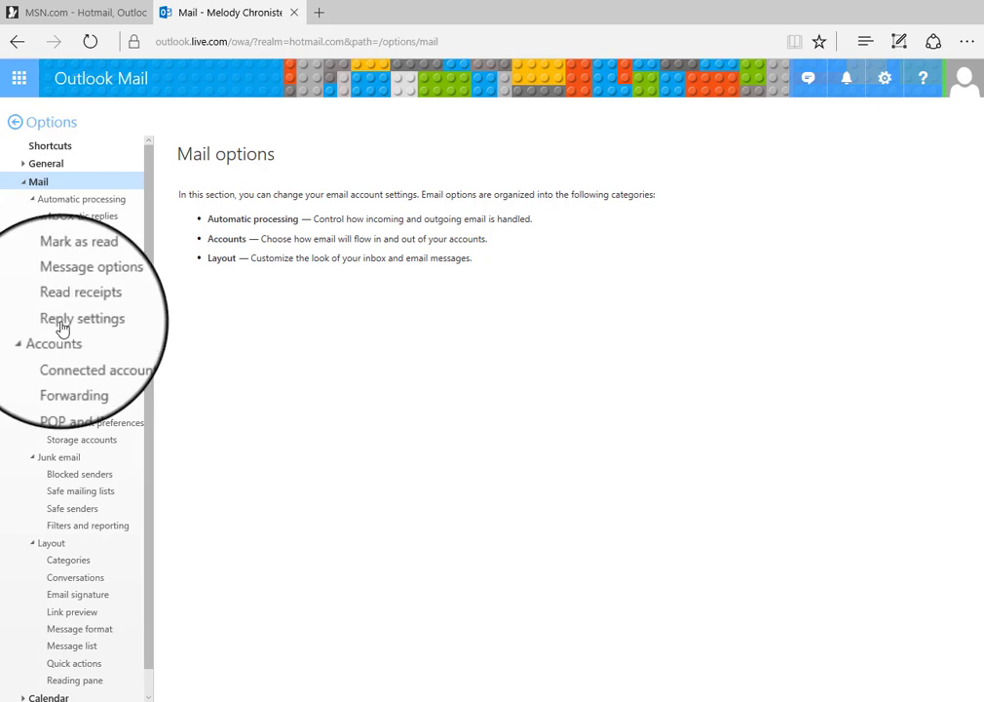
{"action": "left_click", "coordinate": [20, 167]}
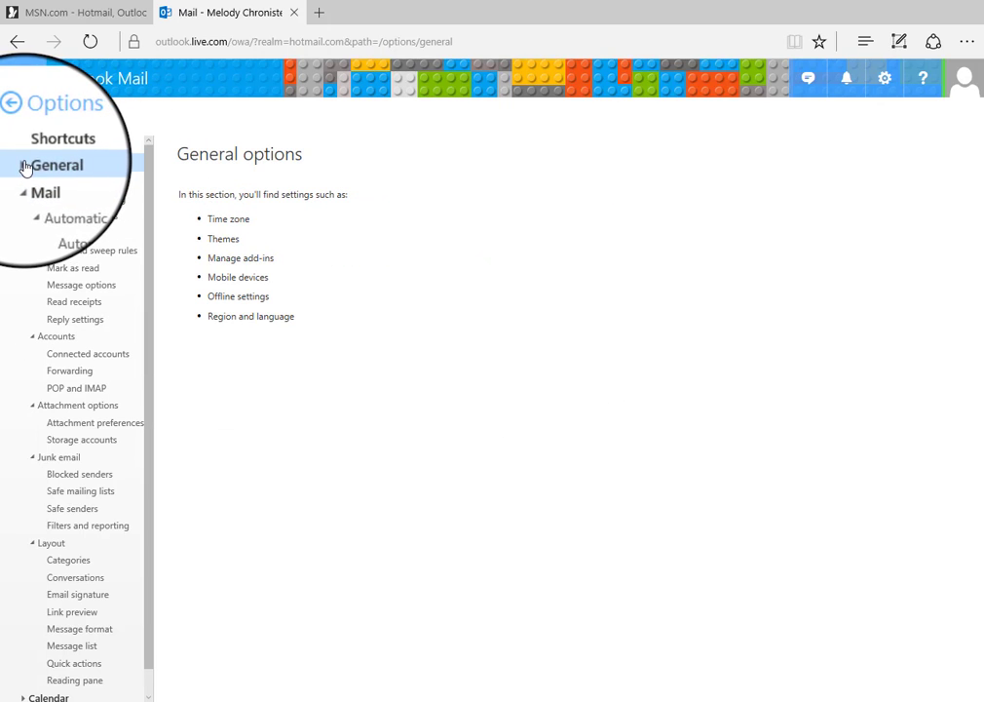
{"action": "left_click", "coordinate": [24, 165]}
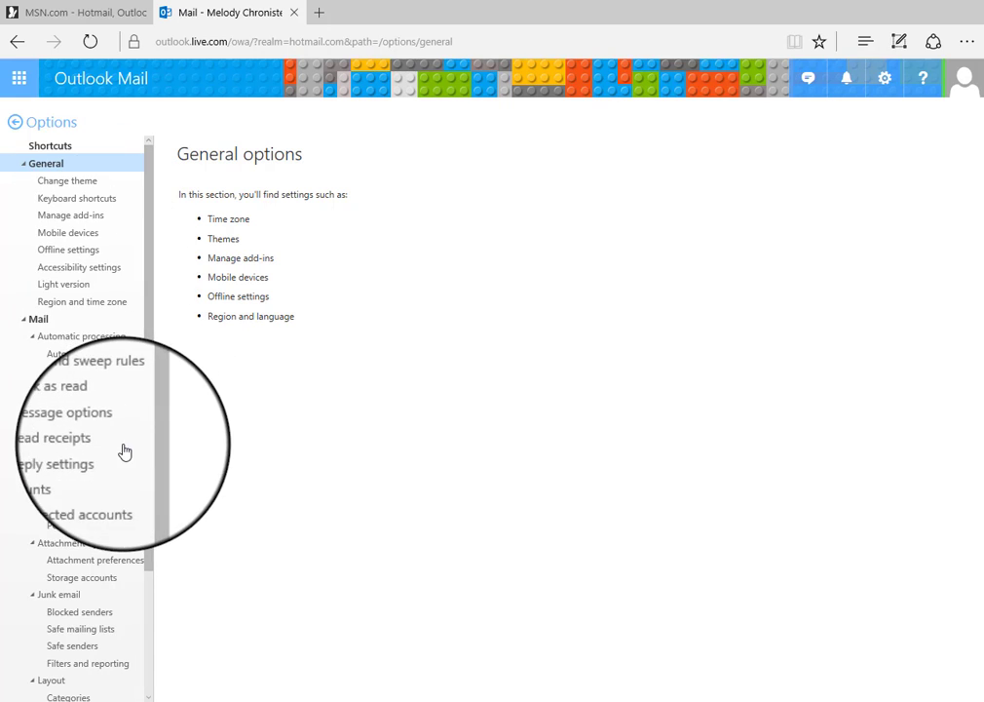
{"action": "scroll", "coordinate": [67, 496], "scroll_direction": "down", "scroll_amount": 3}
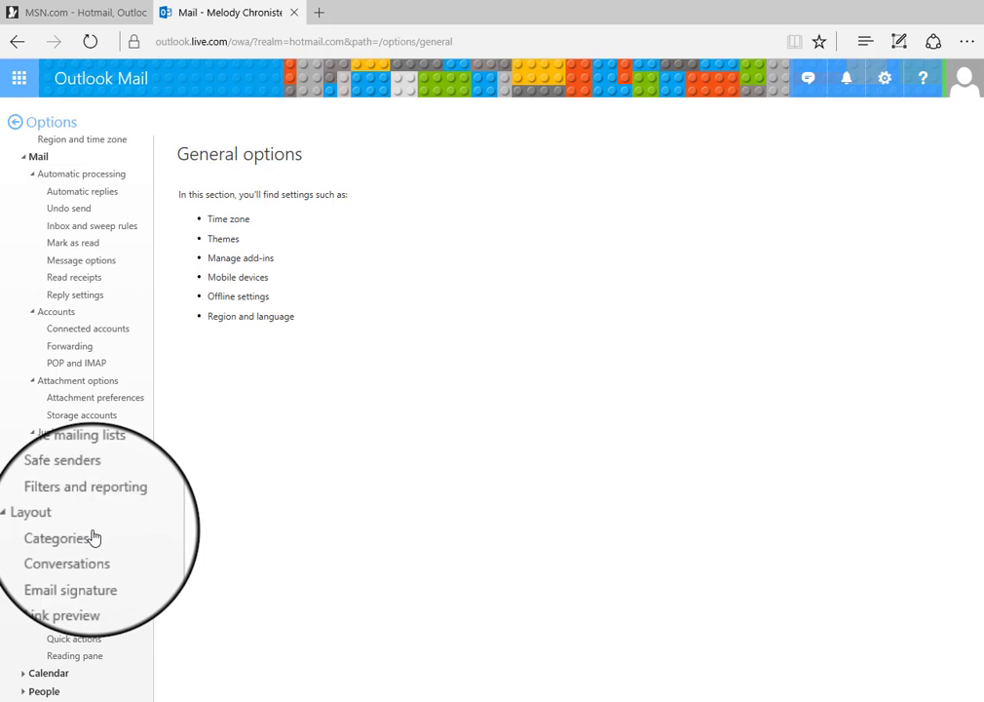
{"action": "left_click", "coordinate": [102, 579]}
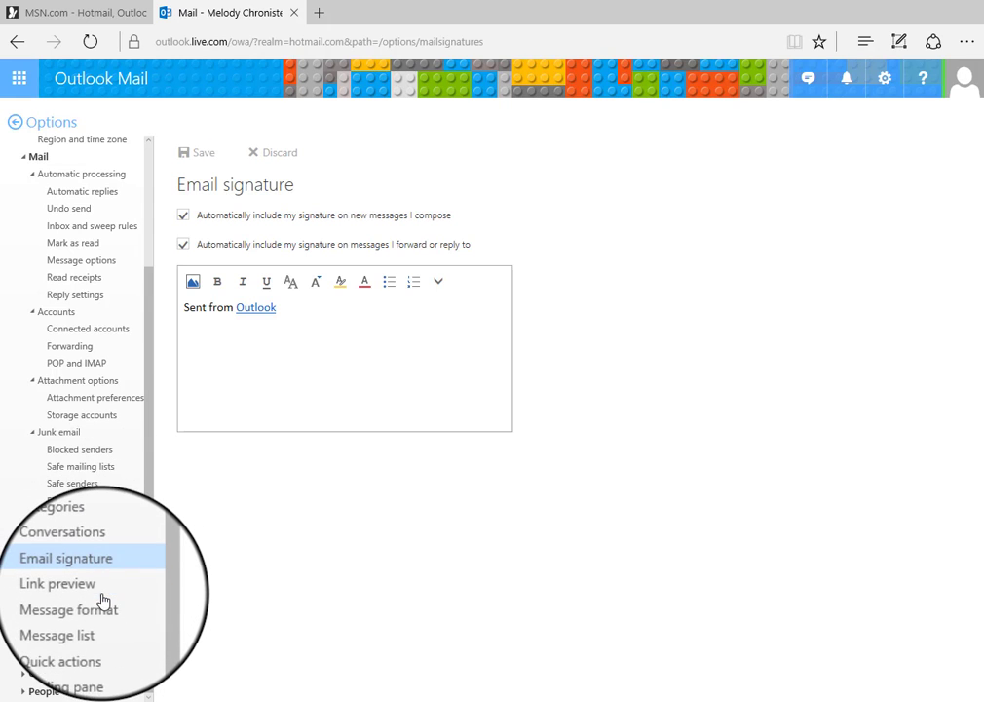
{"action": "left_click", "coordinate": [101, 589]}
{"action": "left_click", "coordinate": [103, 606]}
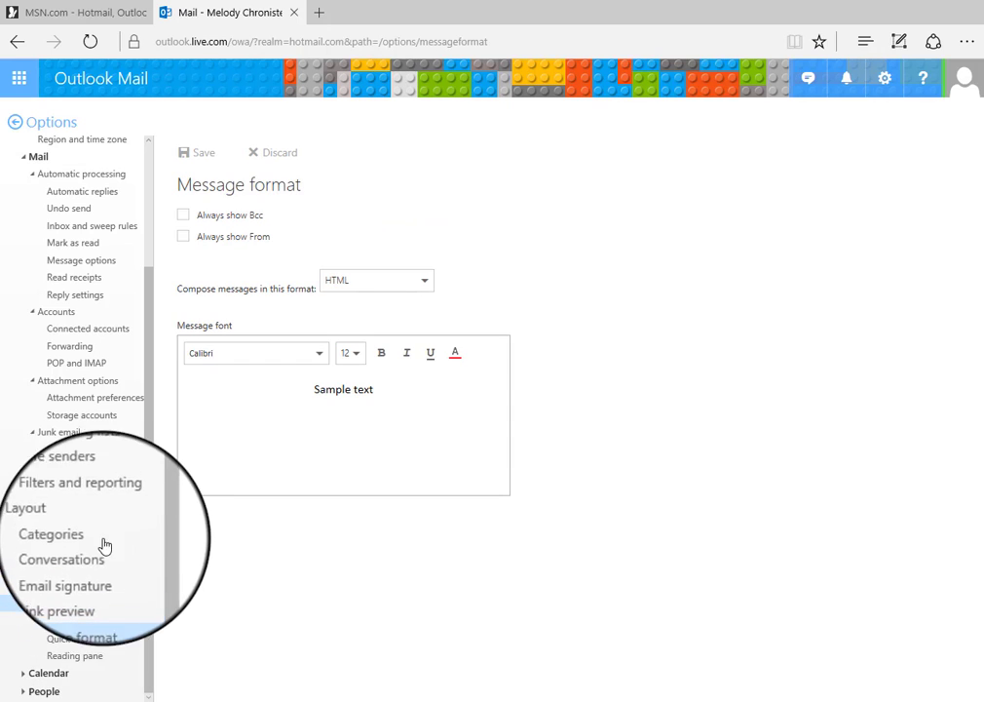
{"action": "scroll", "coordinate": [79, 343], "scroll_direction": "up", "scroll_amount": 3}
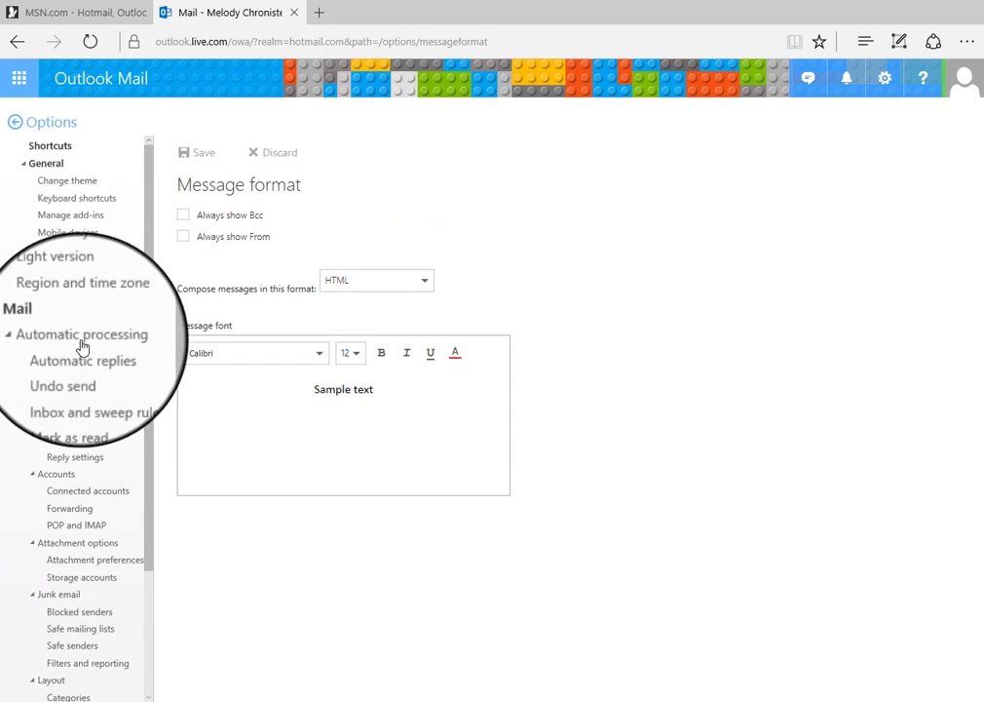
- Leave Options for the Lego-themed inbox, then open and close the Office app launcher
{"action": "left_click", "coordinate": [16, 125]}
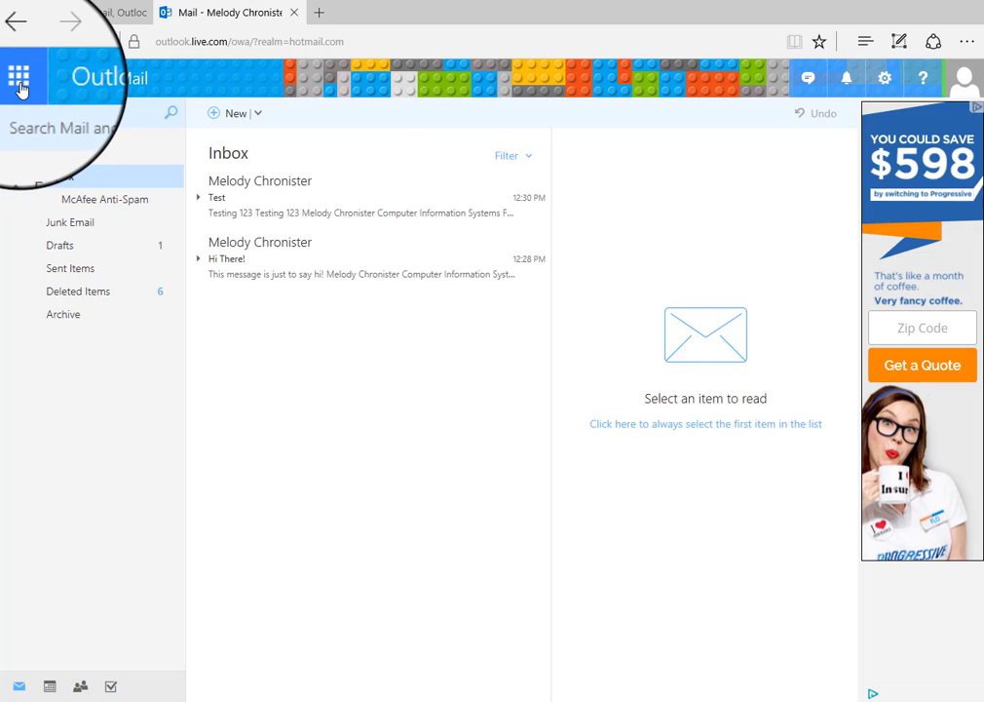
{"action": "left_click", "coordinate": [19, 76]}
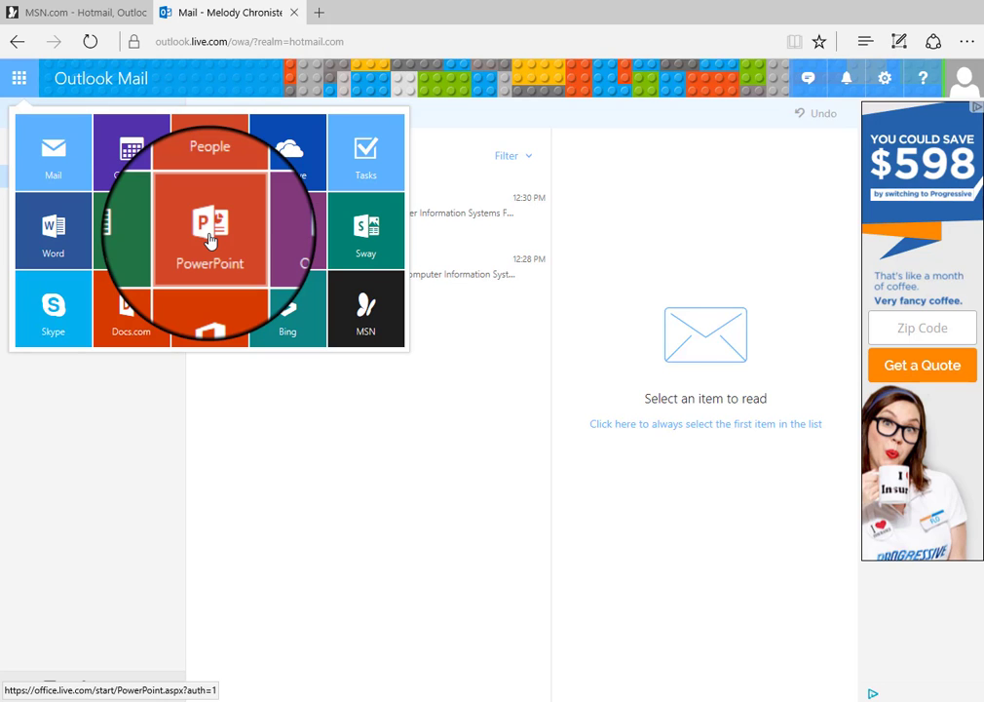
{"action": "left_click", "coordinate": [18, 78]}
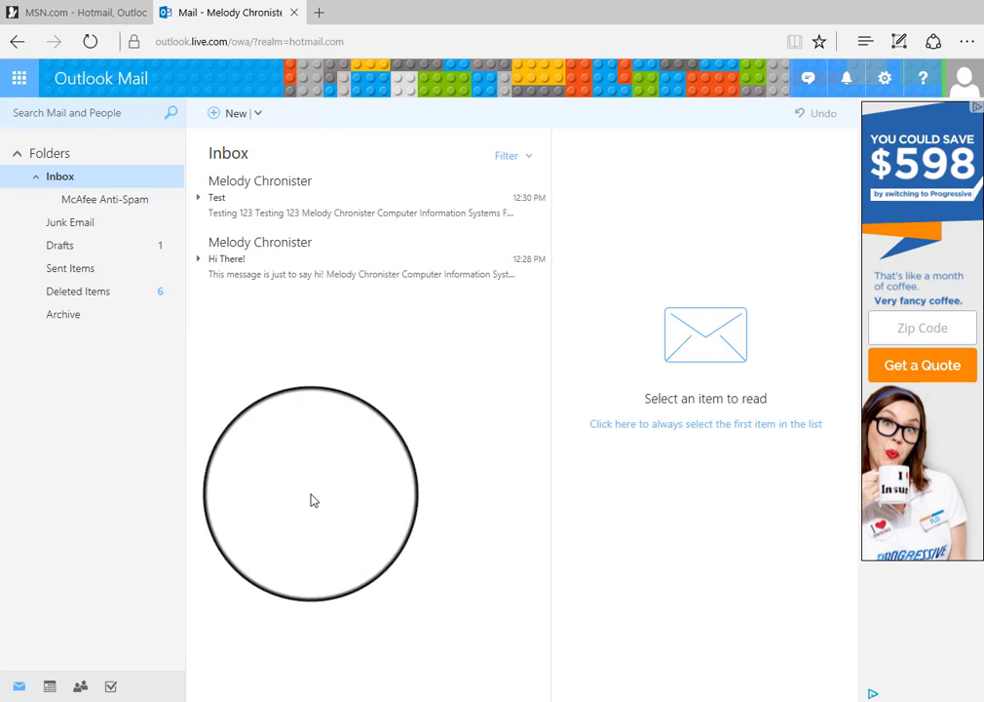